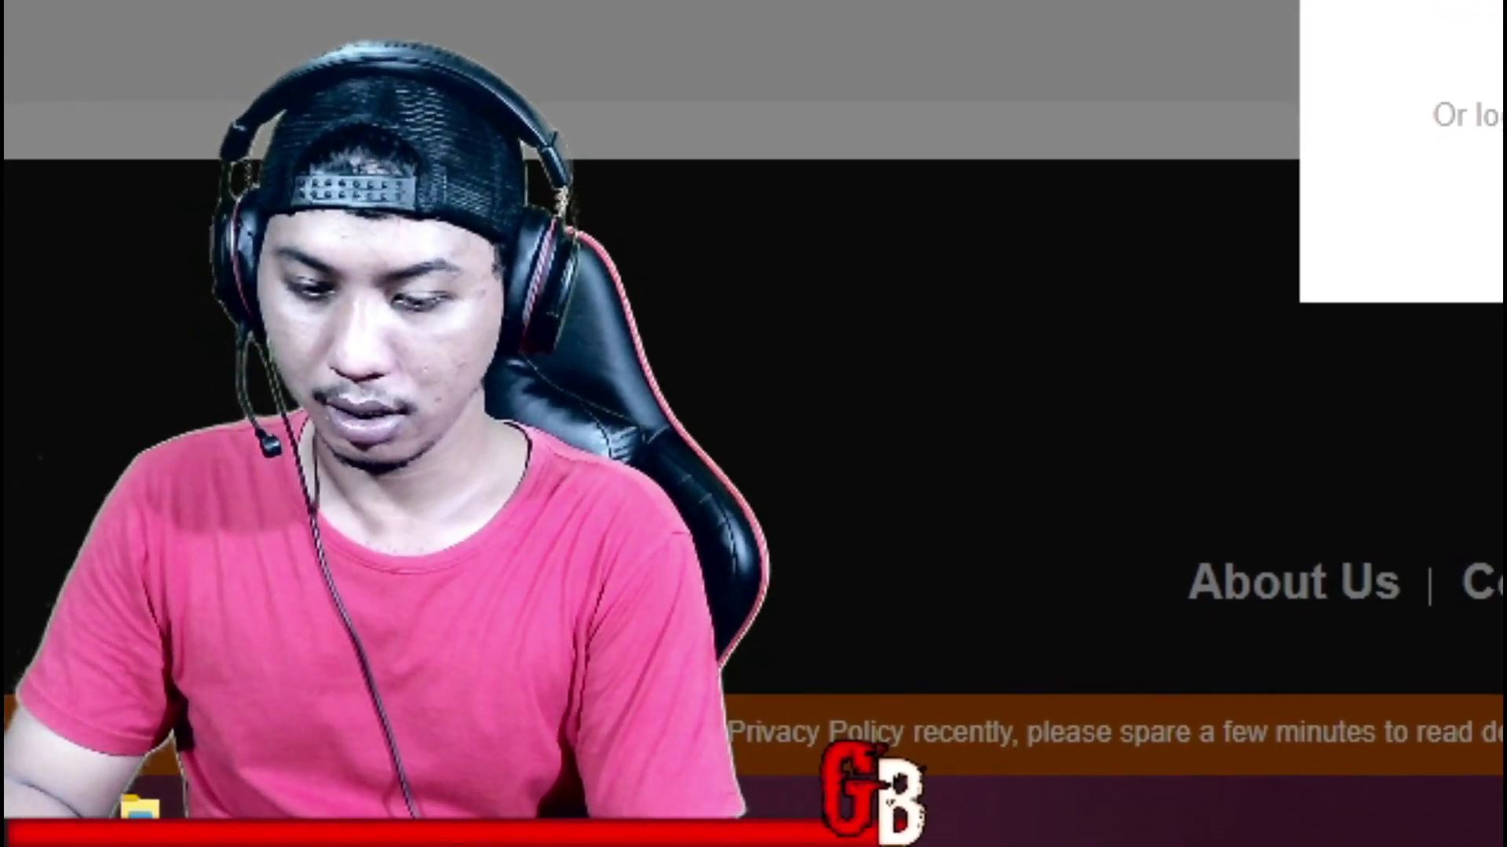
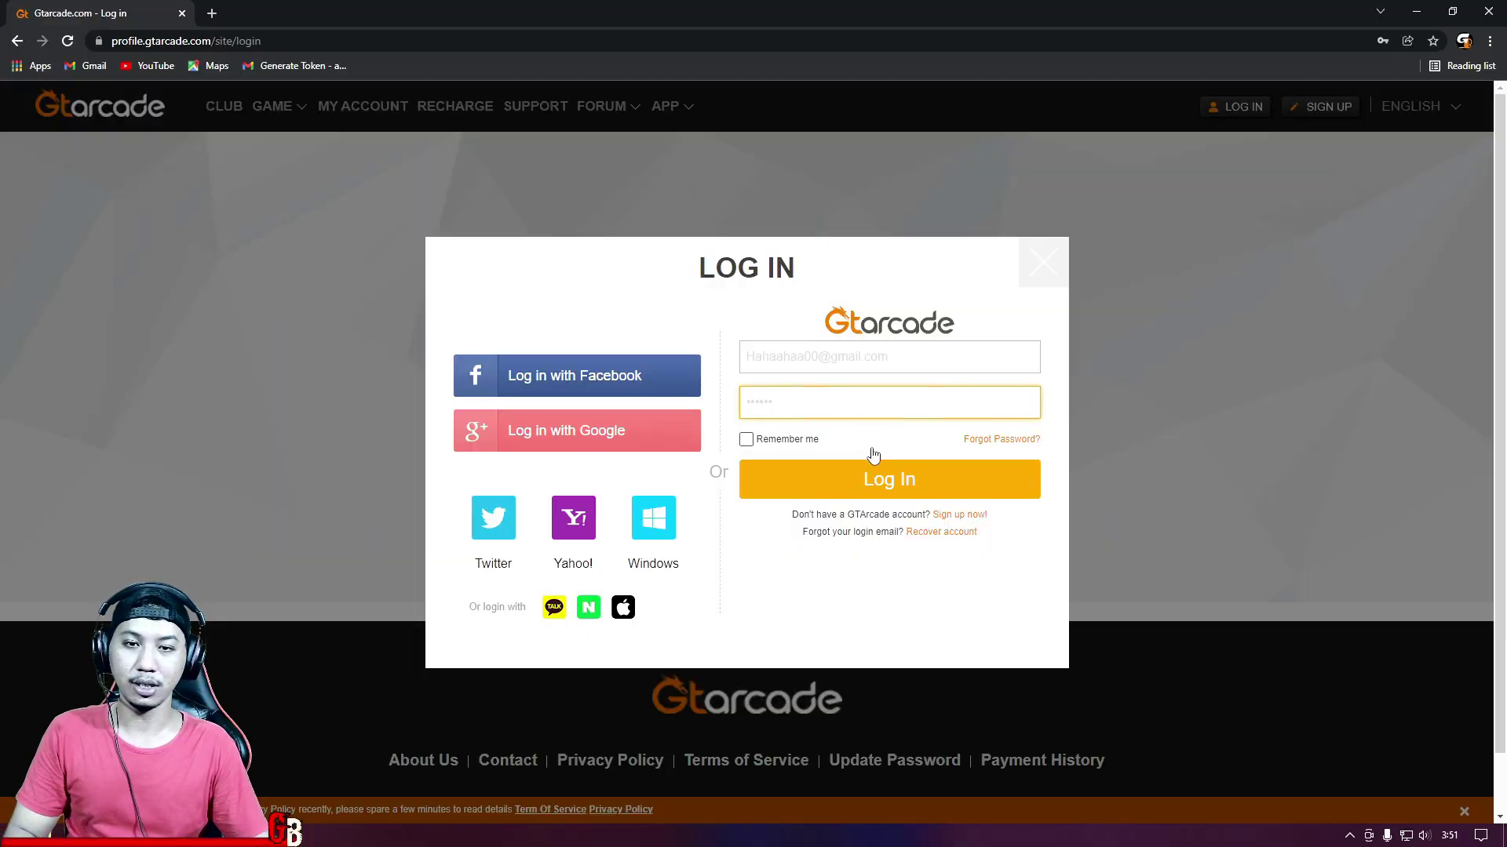
# Step: Submit the log-in form with the account's email and password
pyautogui.click(884, 481)
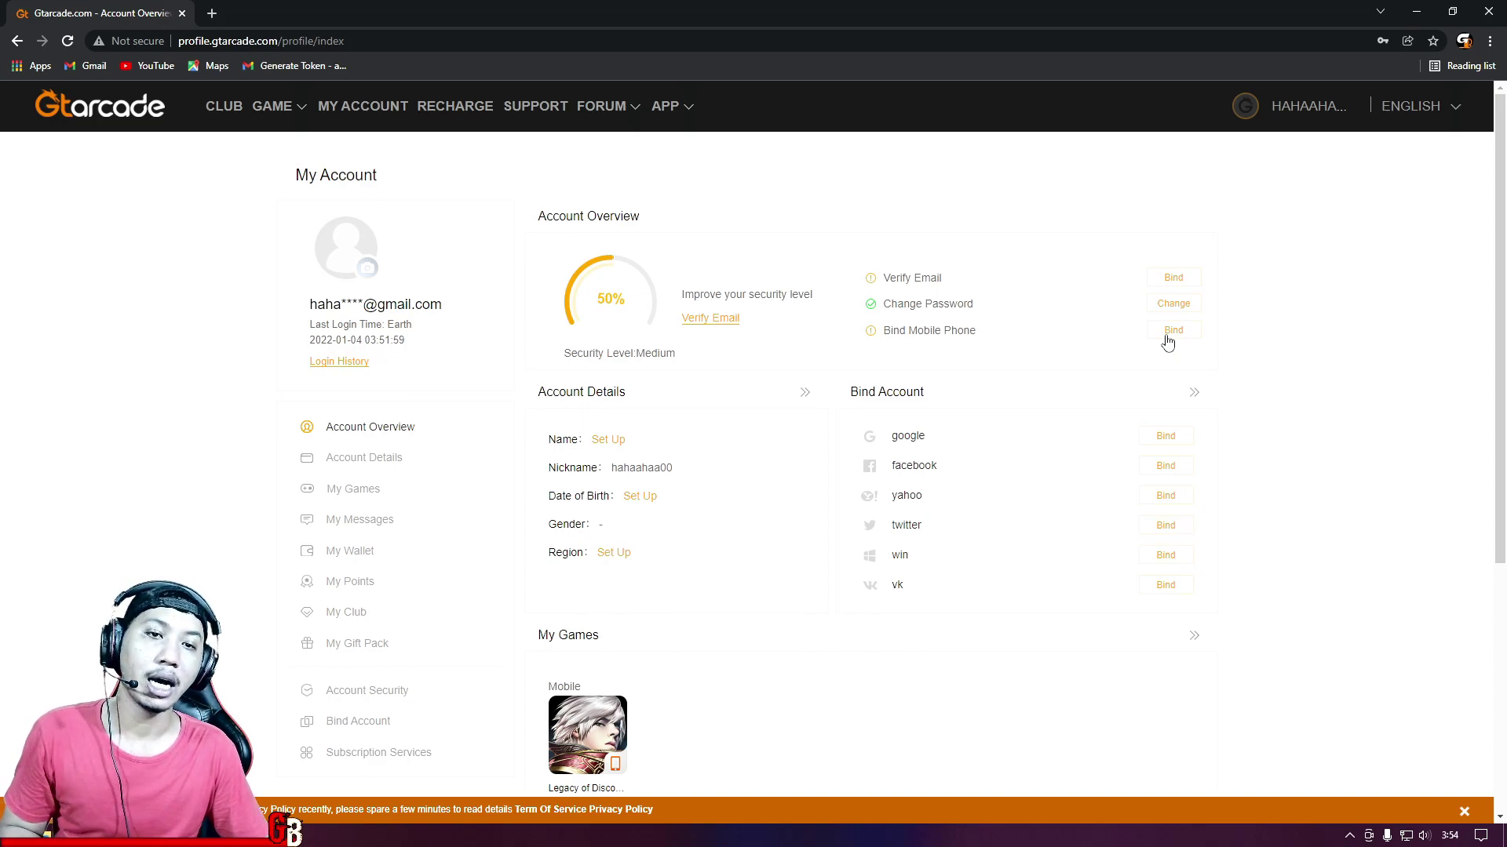
# Step: Open the Bind Mobile Phone form from the Account Overview page
pyautogui.click(1170, 333)
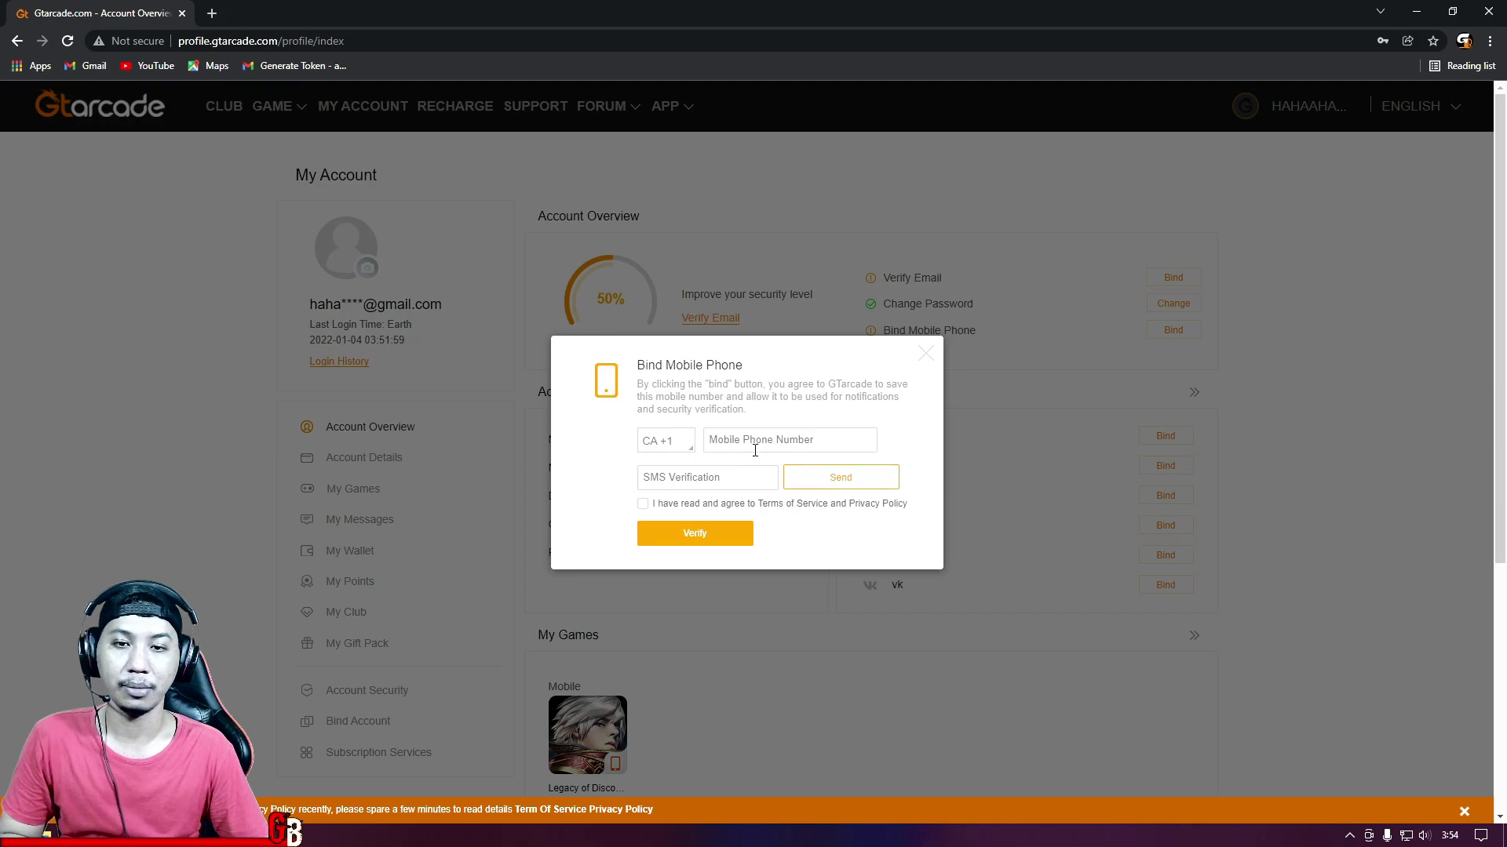
# Step: Choose ID +62 as the country code in the Bind Mobile Phone dialog
pyautogui.click(694, 446)
pyautogui.scroll(-2, 681, 508)
pyautogui.scroll(-15, 681, 509)
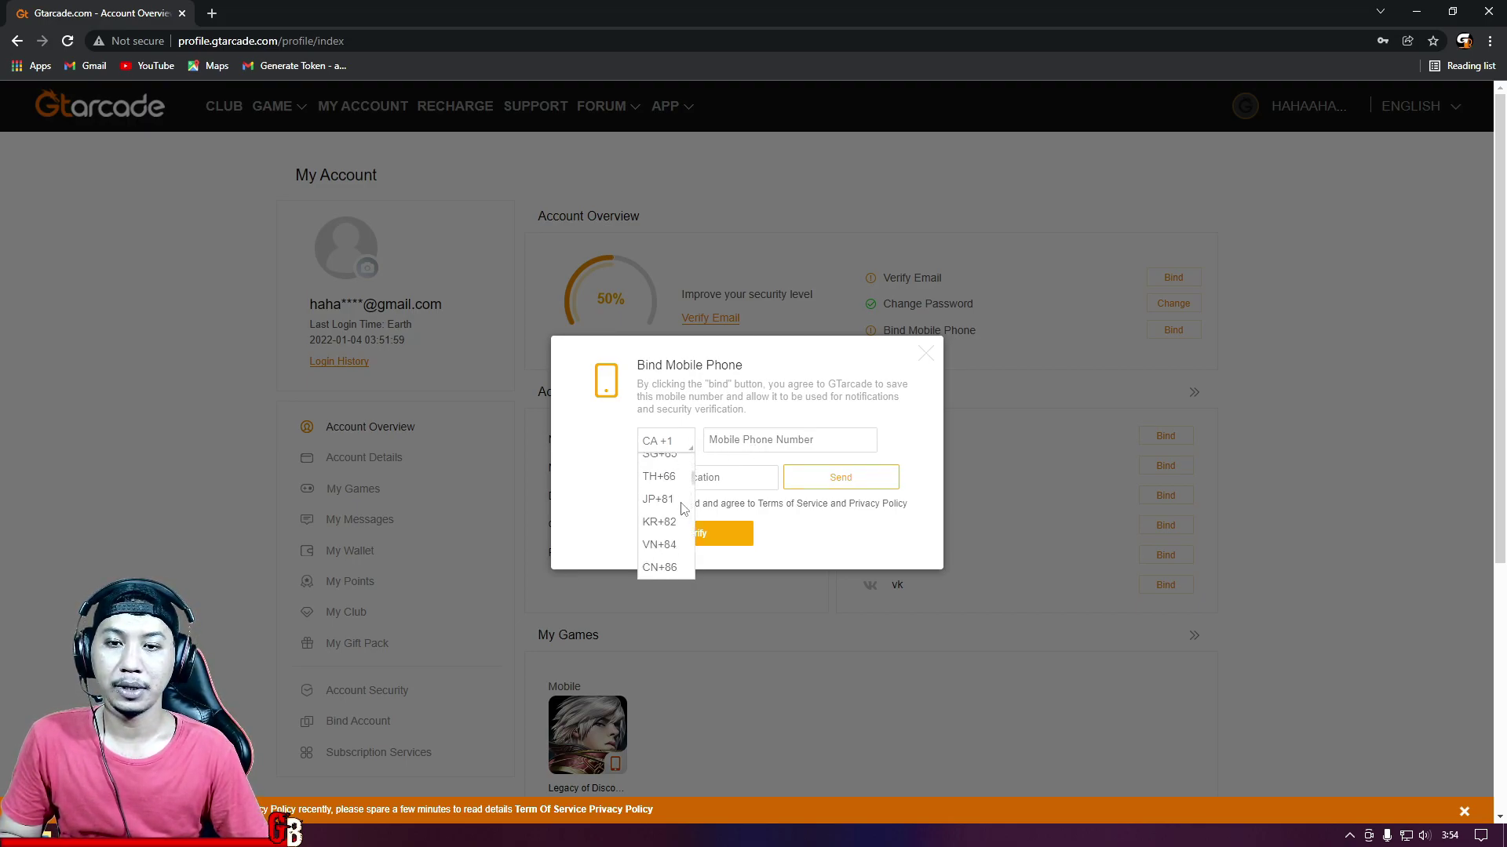
pyautogui.scroll(-3, 681, 509)
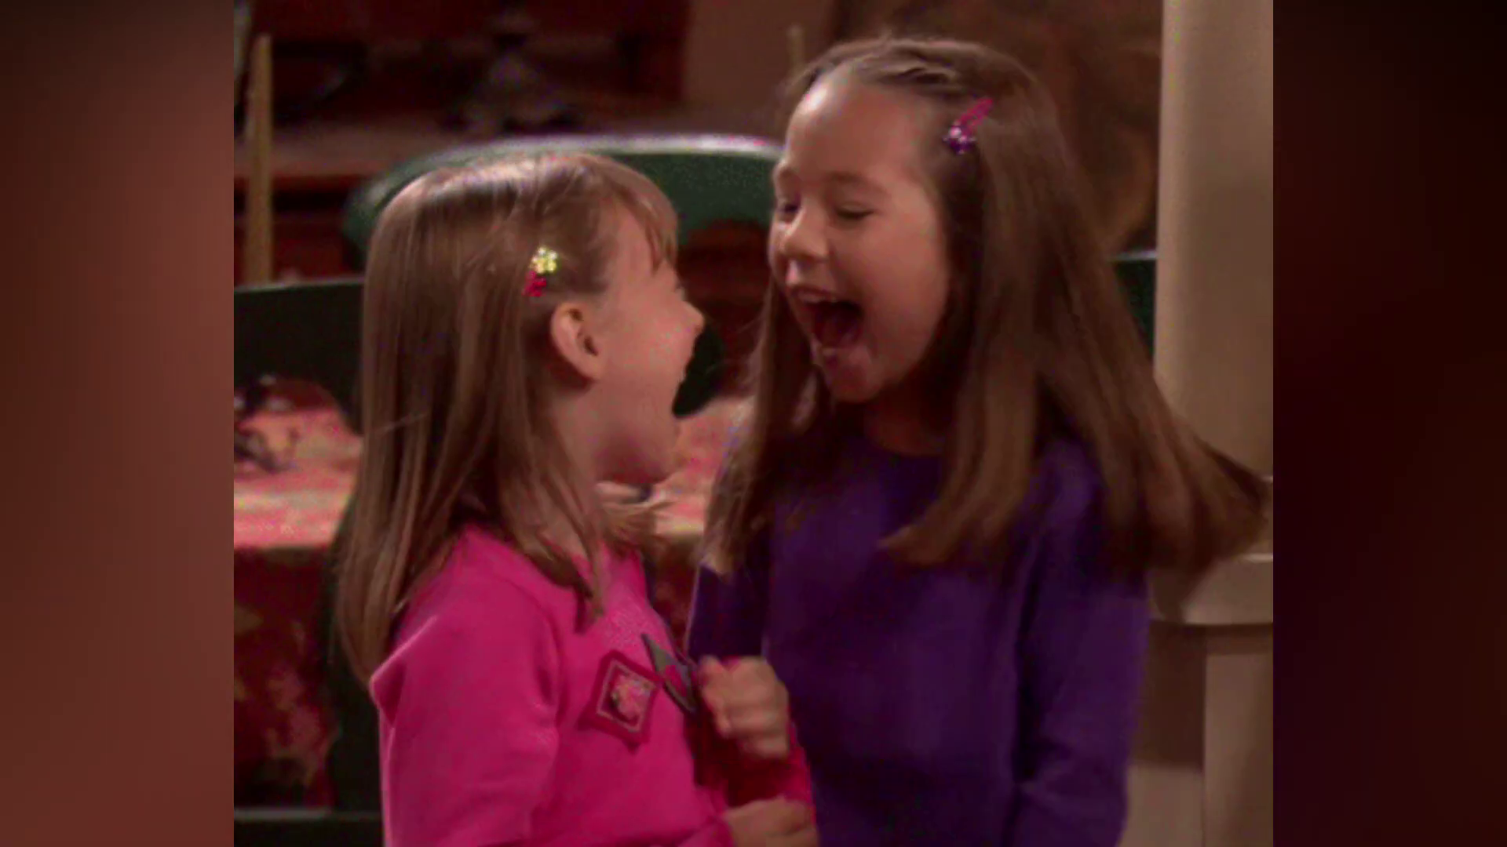
pyautogui.scroll(12, 679, 518)
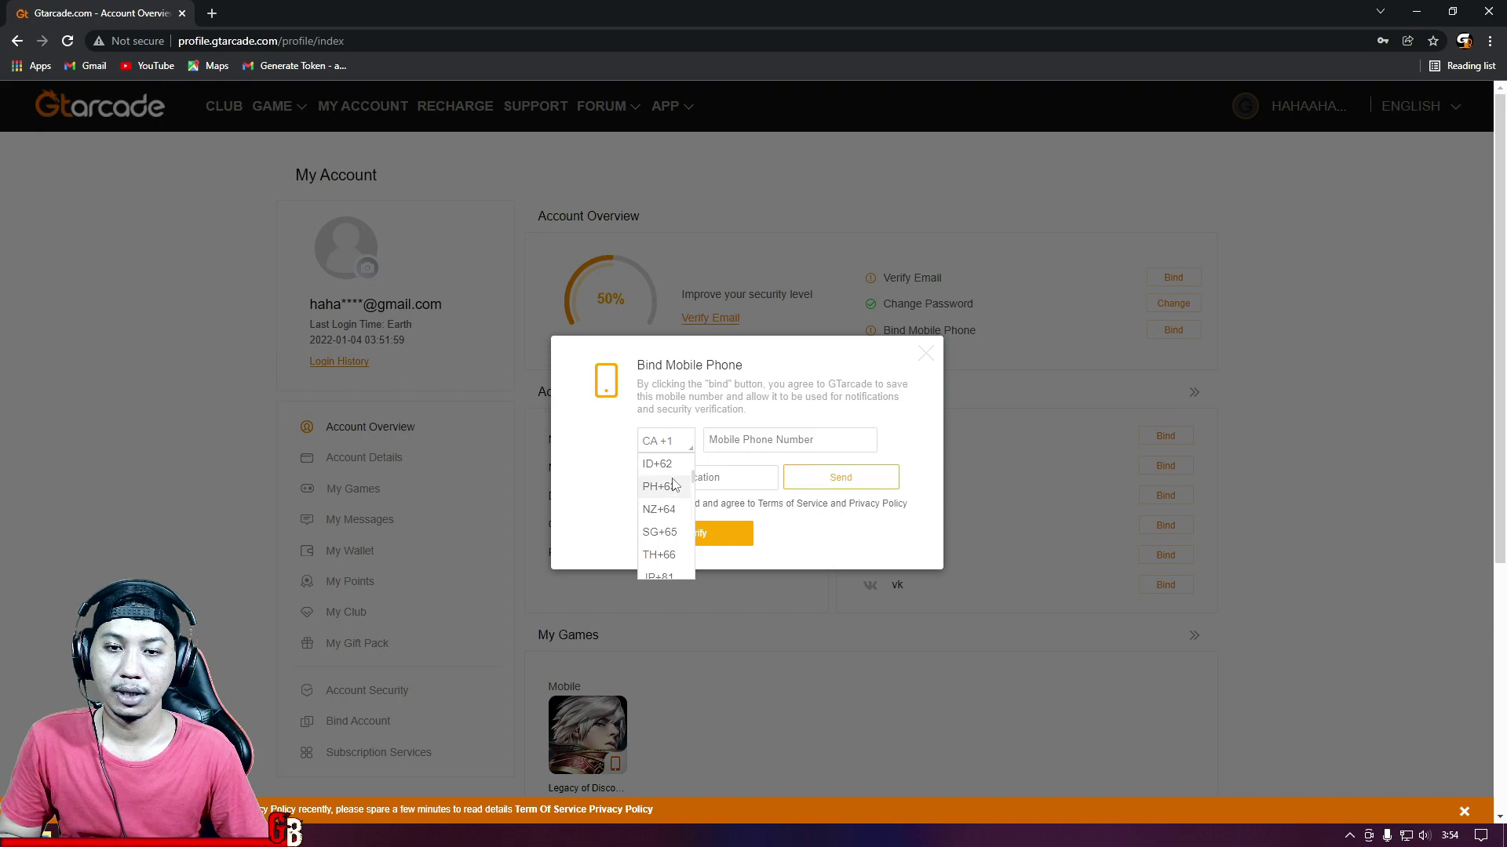
pyautogui.click(661, 464)
pyautogui.click(732, 441)
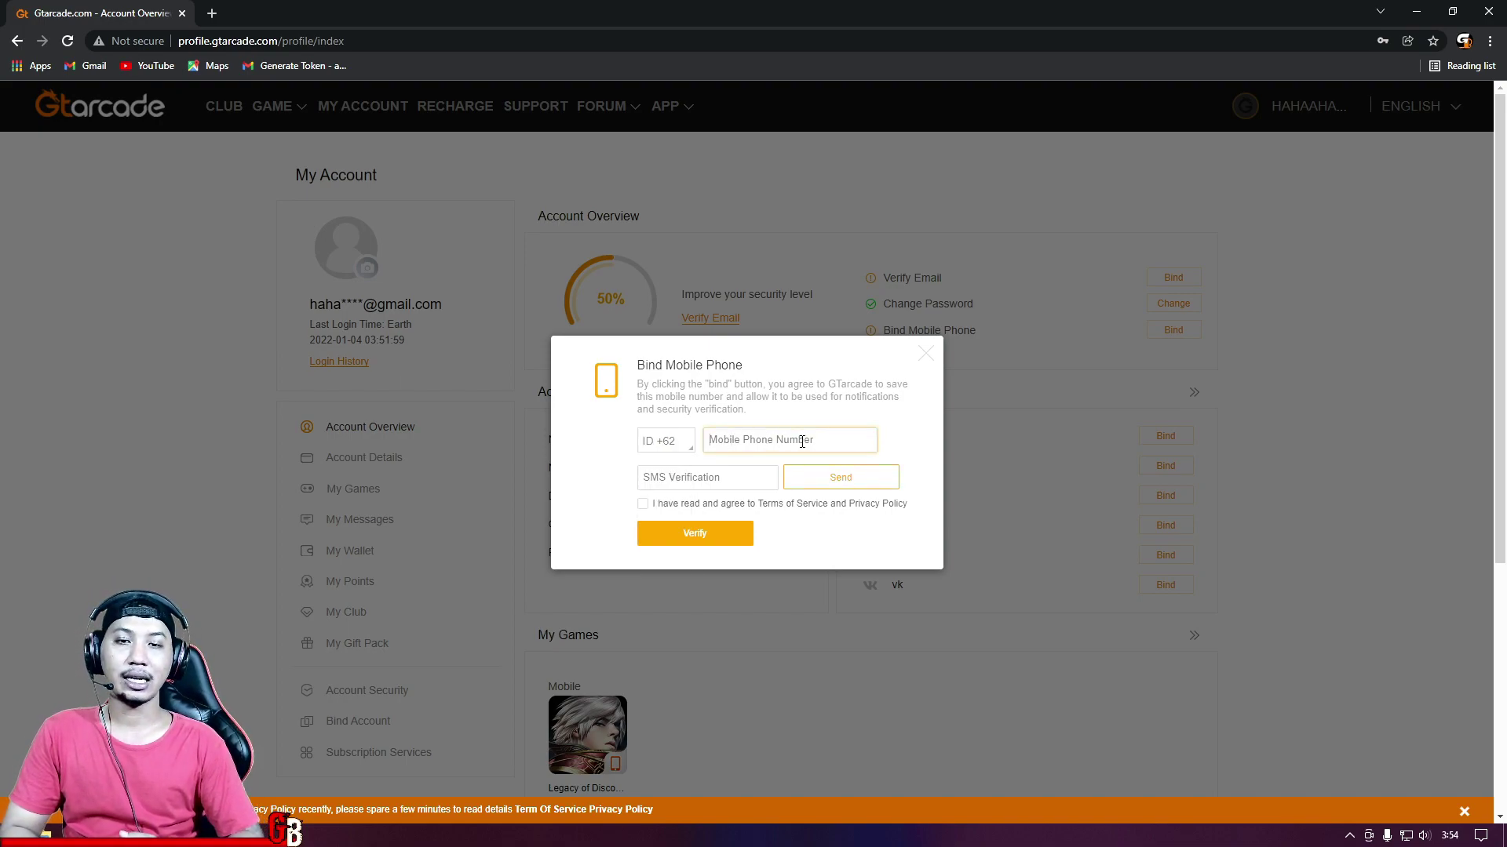
# Step: Enter the mobile phone number after the +62 code, with no leading zero
pyautogui.write('0')
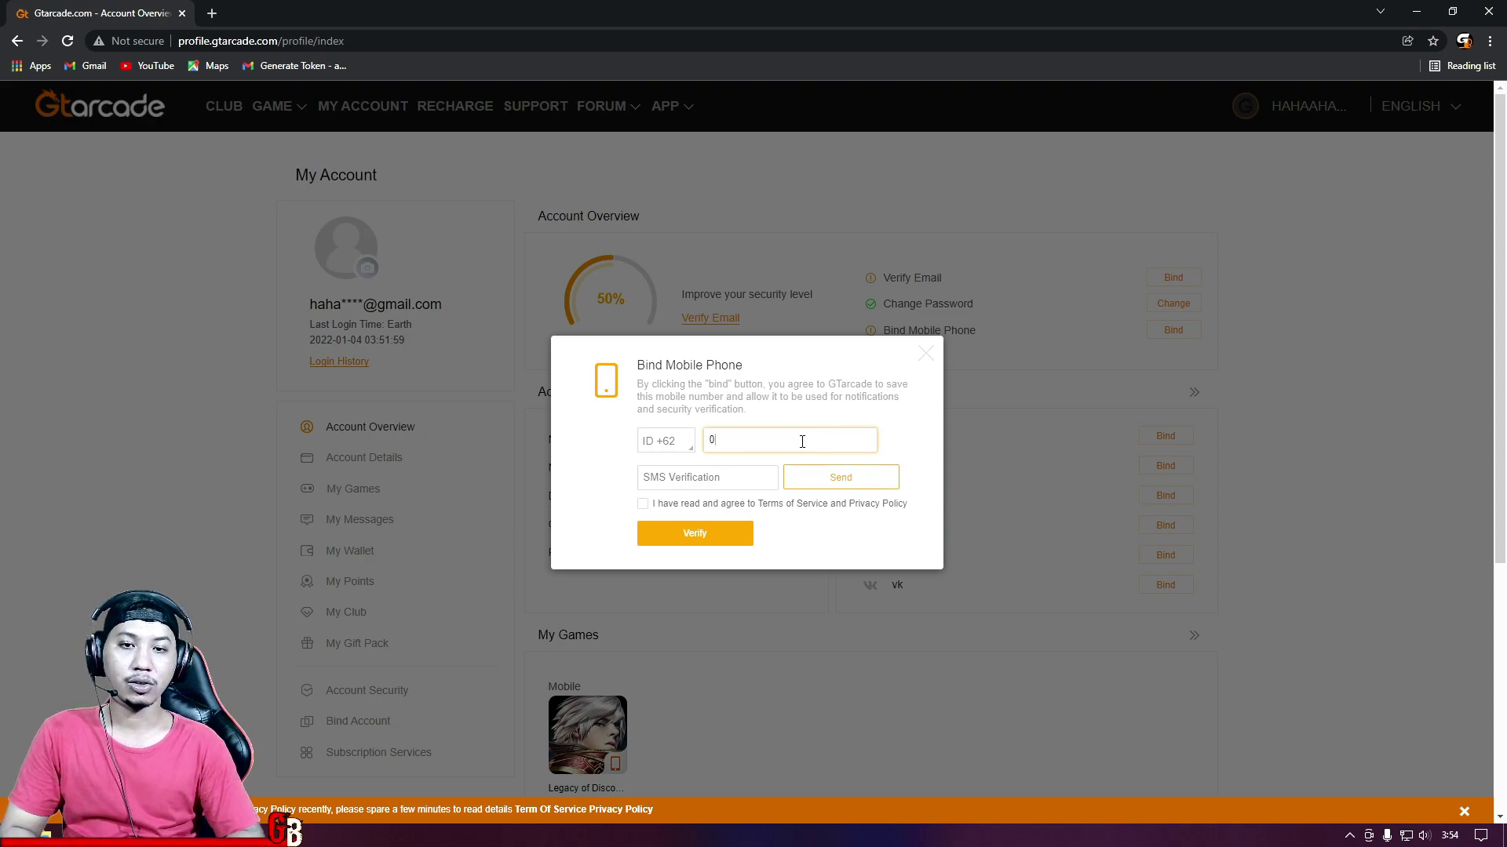
pyautogui.press('BackSpace')
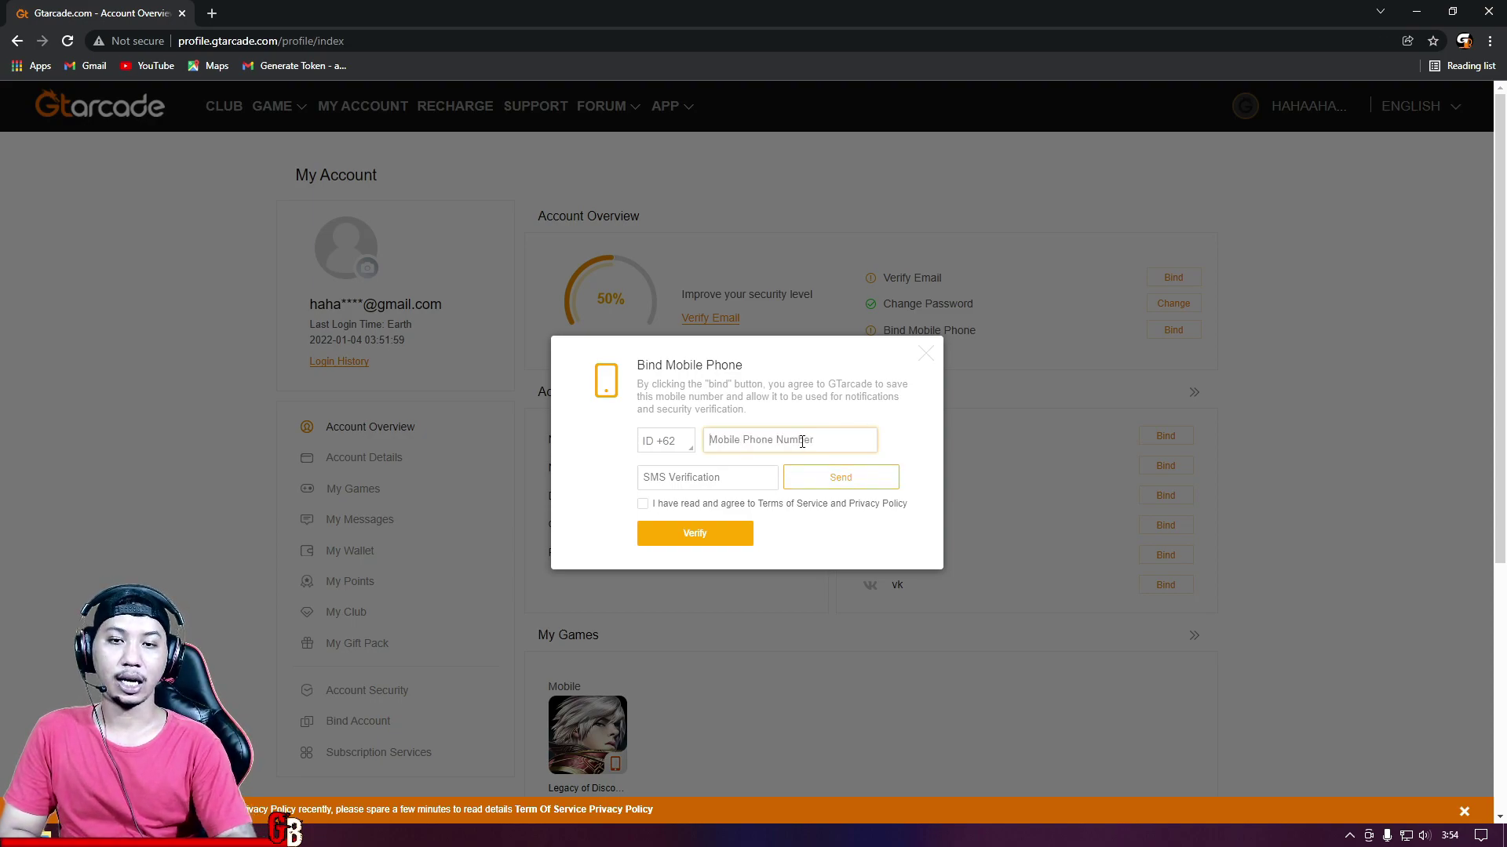
pyautogui.write('085')
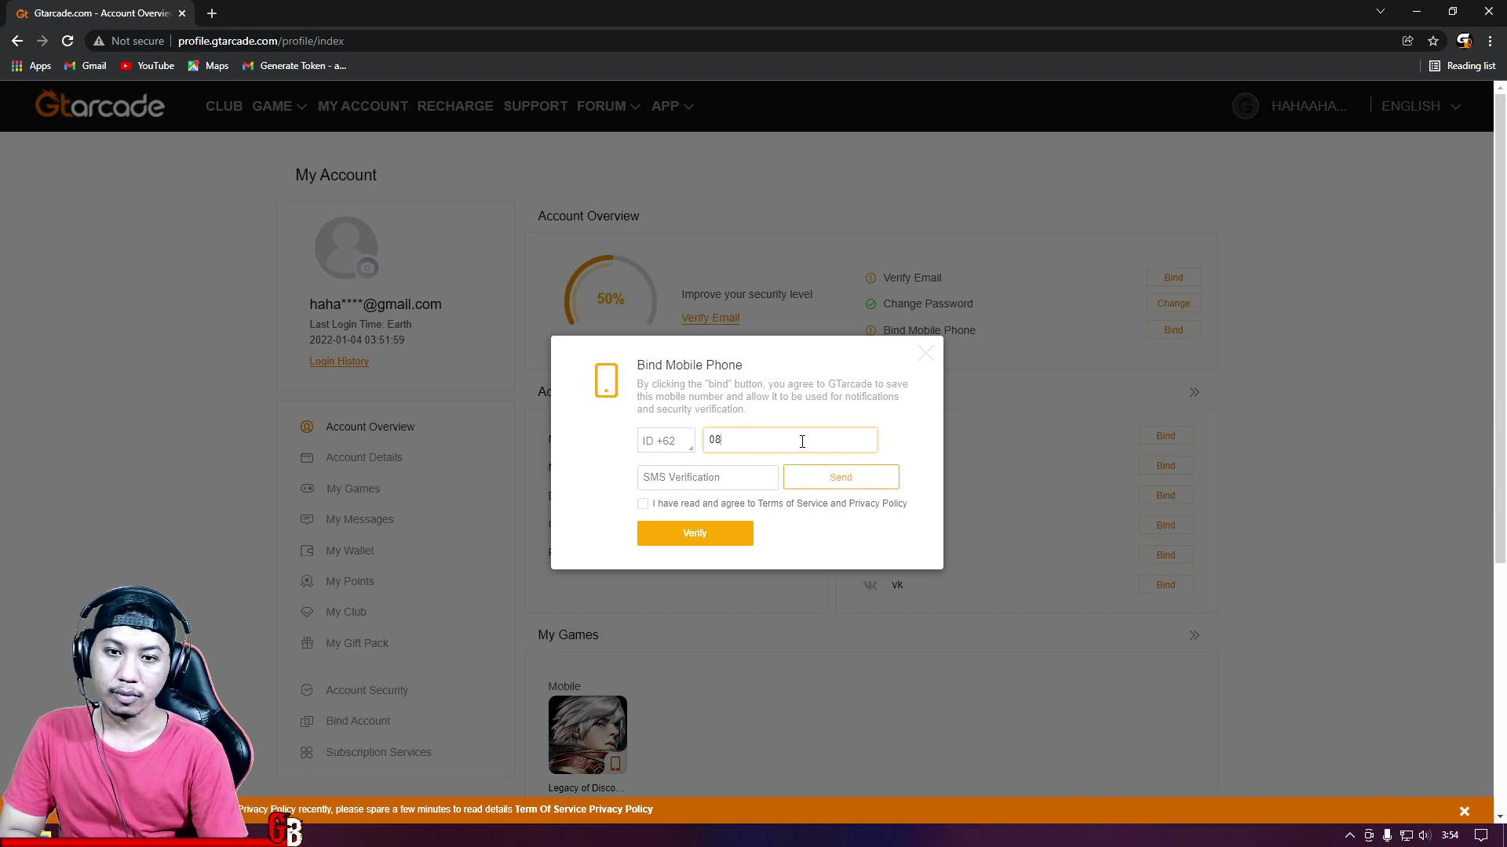
pyautogui.press('BackSpace')
pyautogui.press('BackSpace')
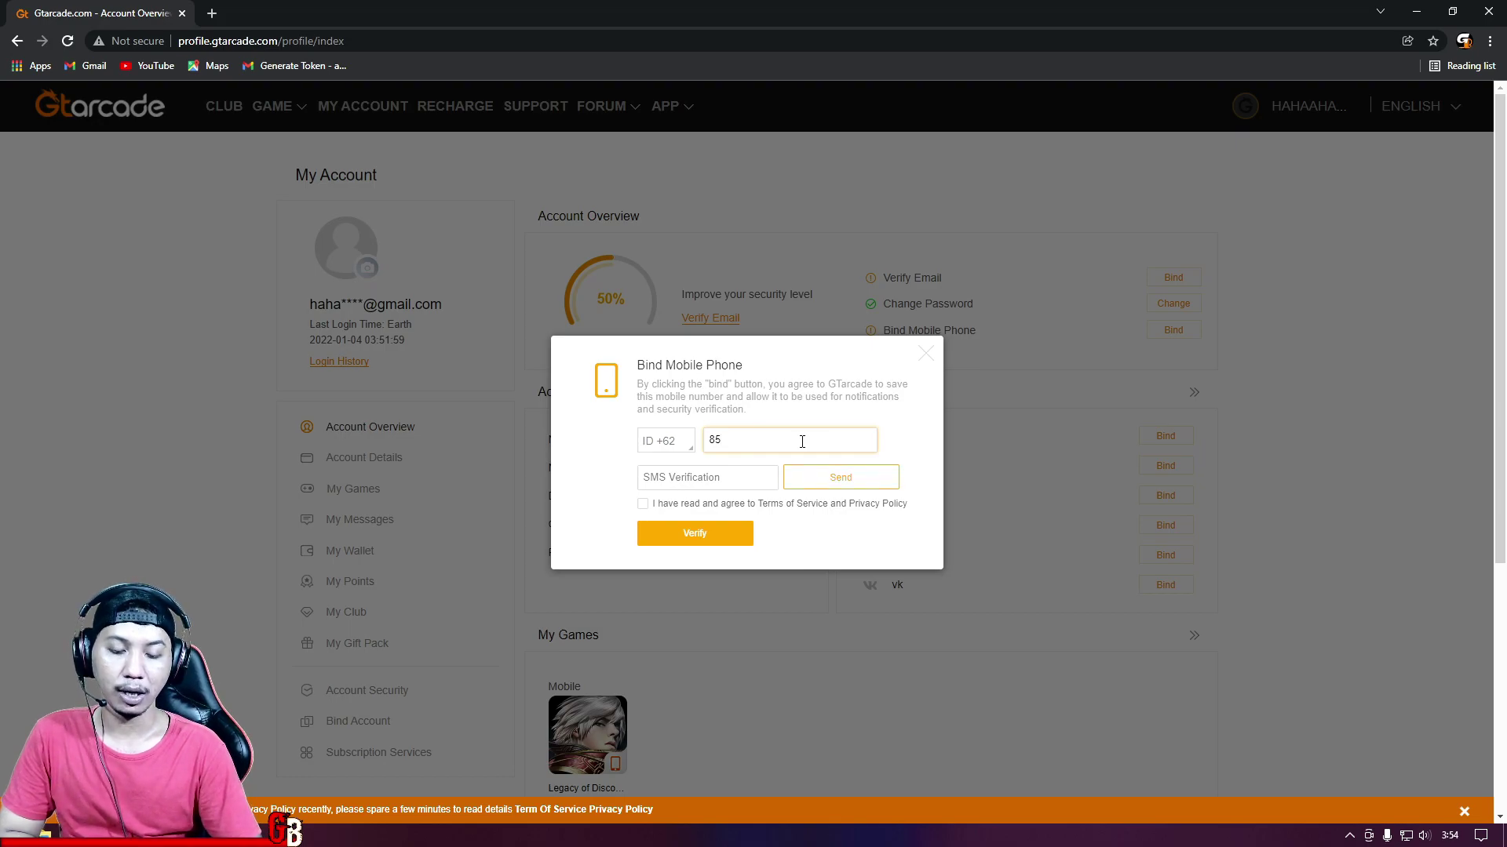
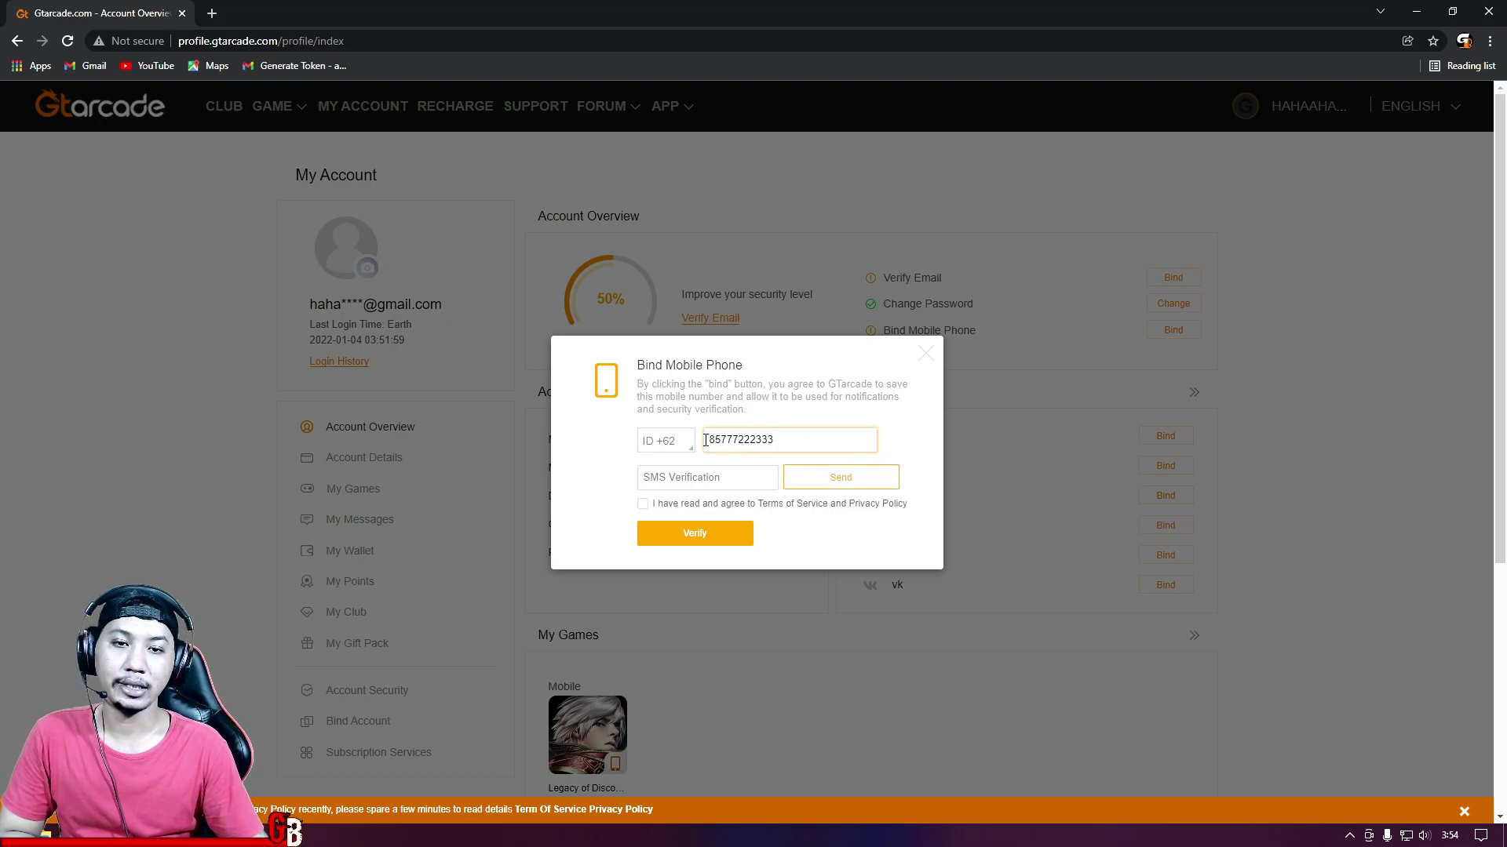
pyautogui.press('Home')
pyautogui.write('0')
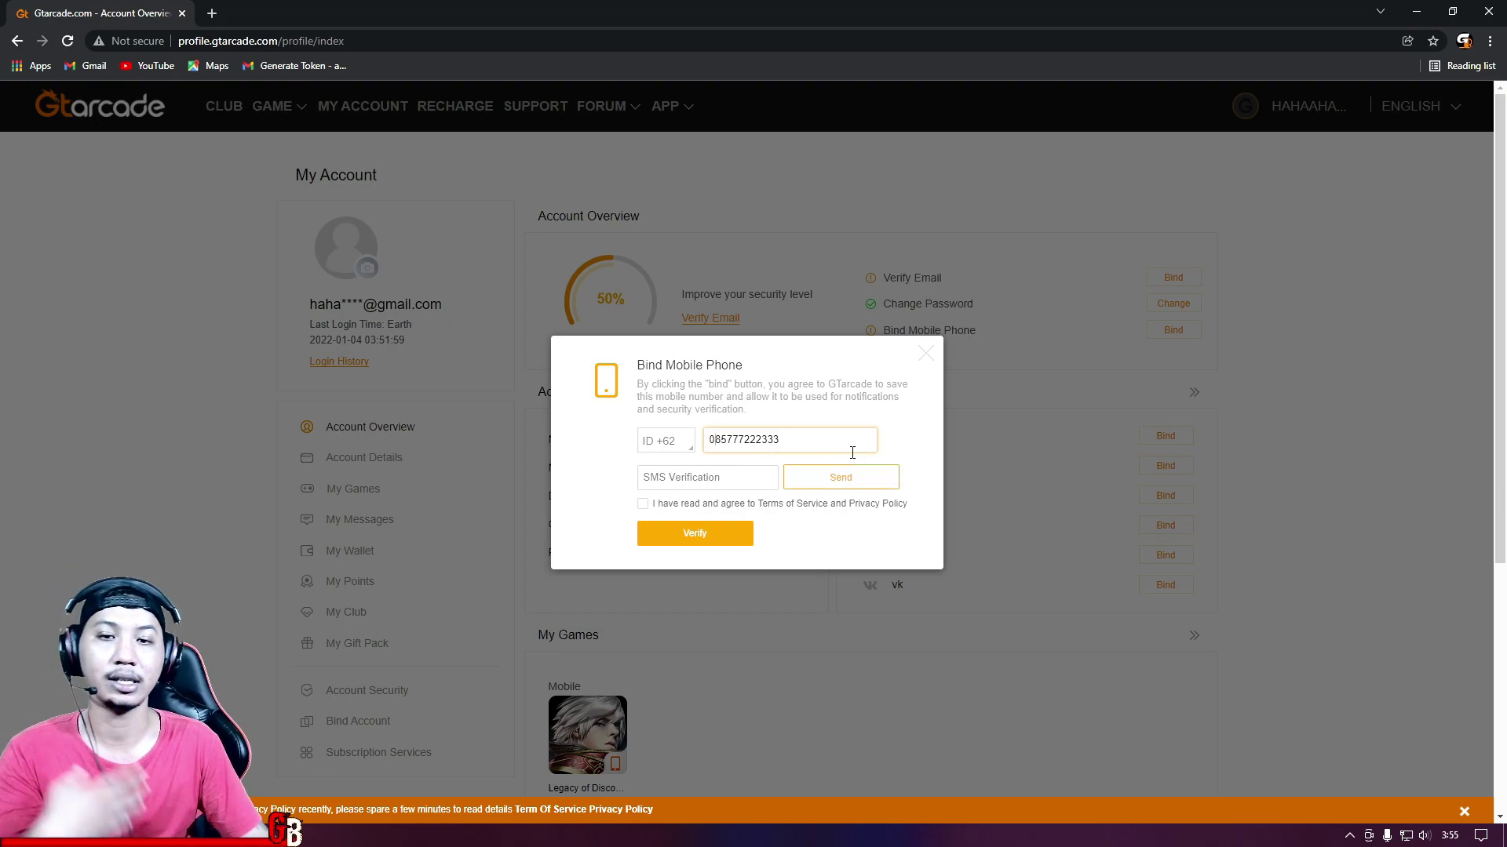
pyautogui.press('BackSpace')
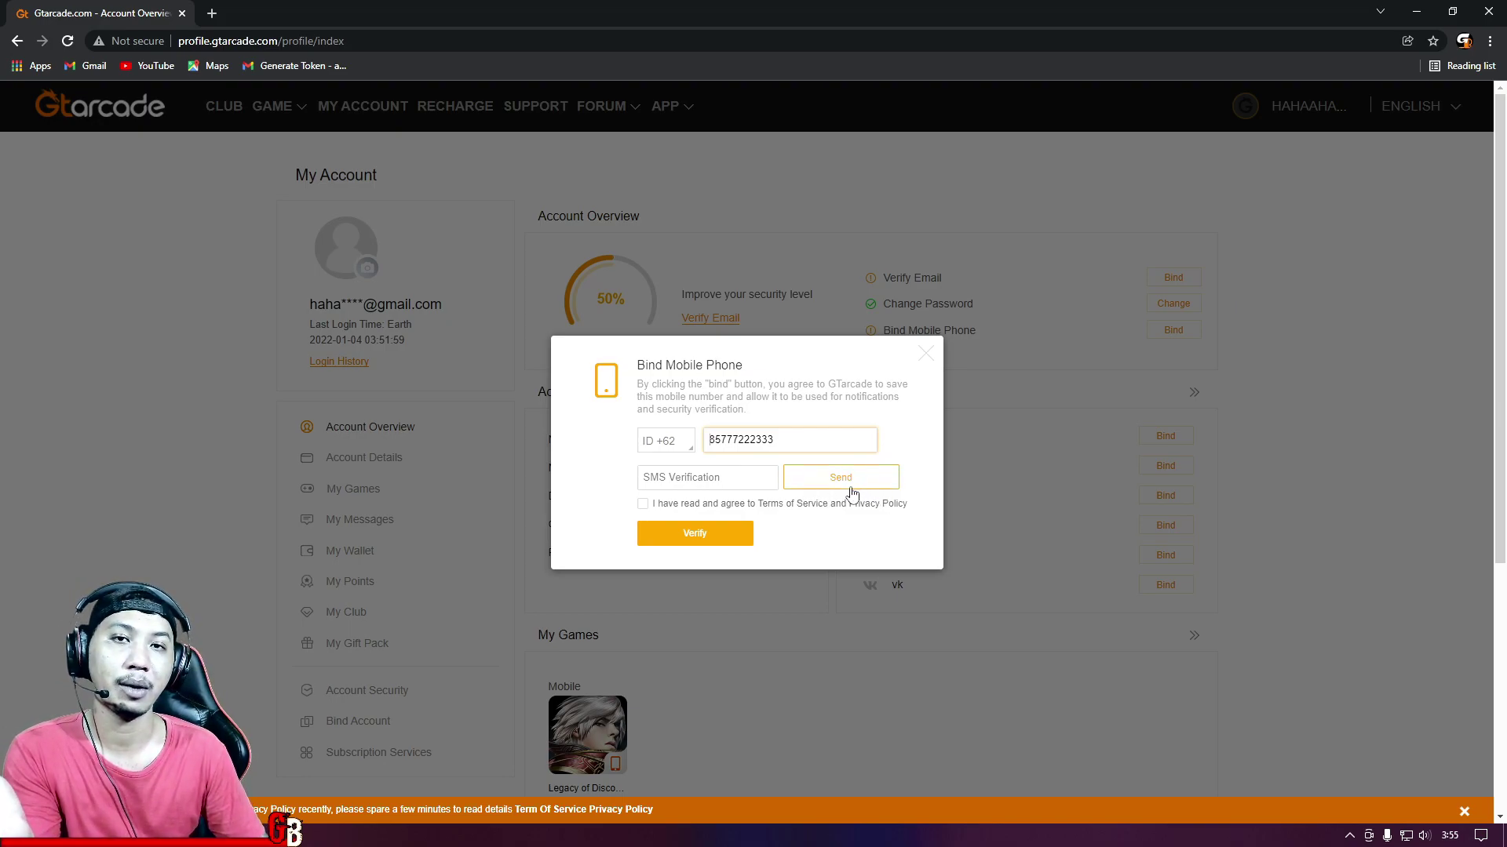
pyautogui.click(857, 494)
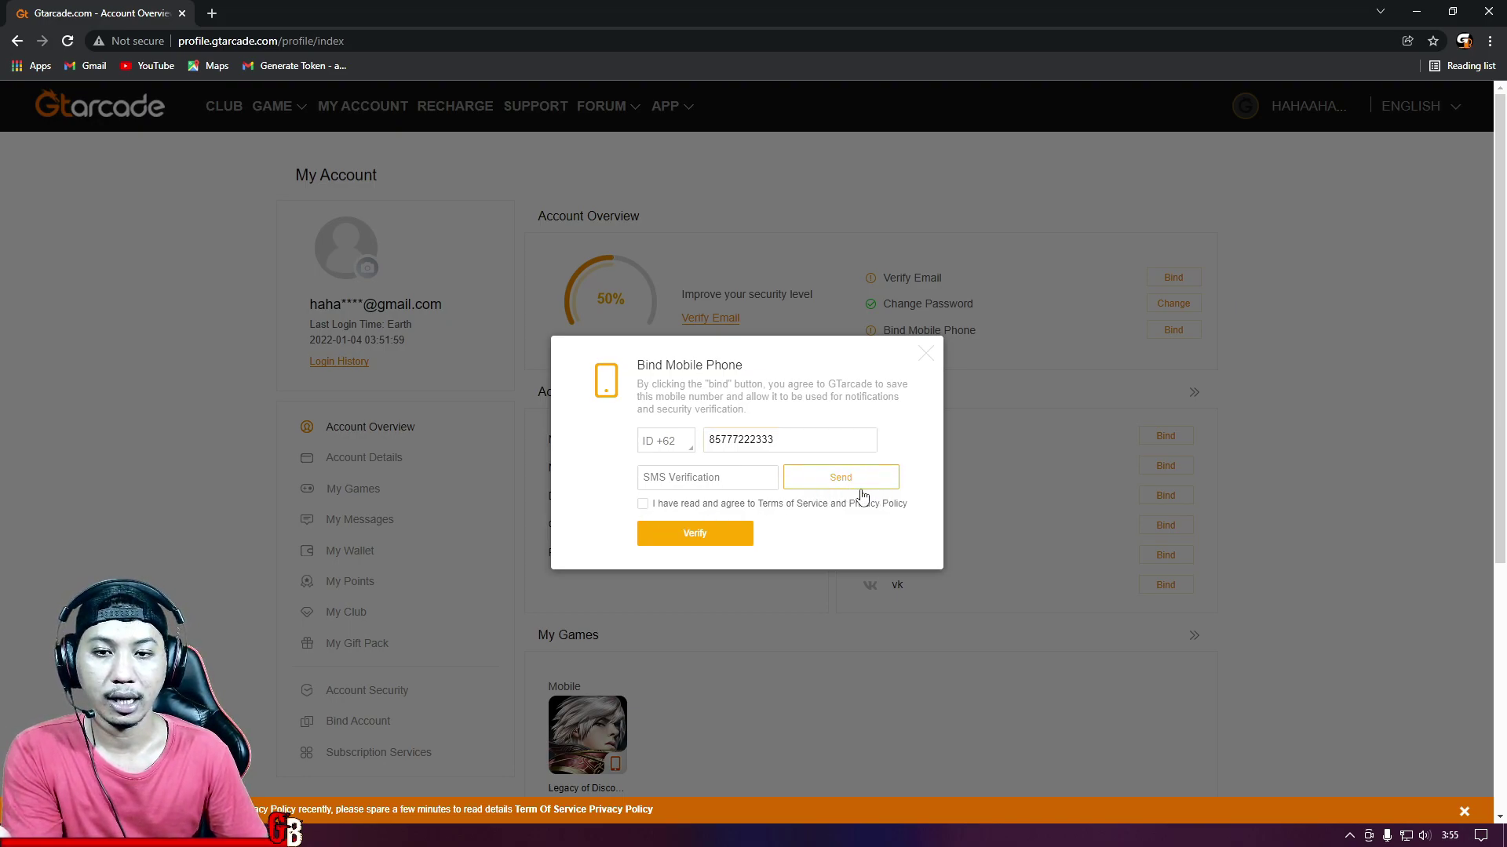
# Step: Accept the terms, dismiss the phone dialog, and open the Verify Email form
pyautogui.click(643, 504)
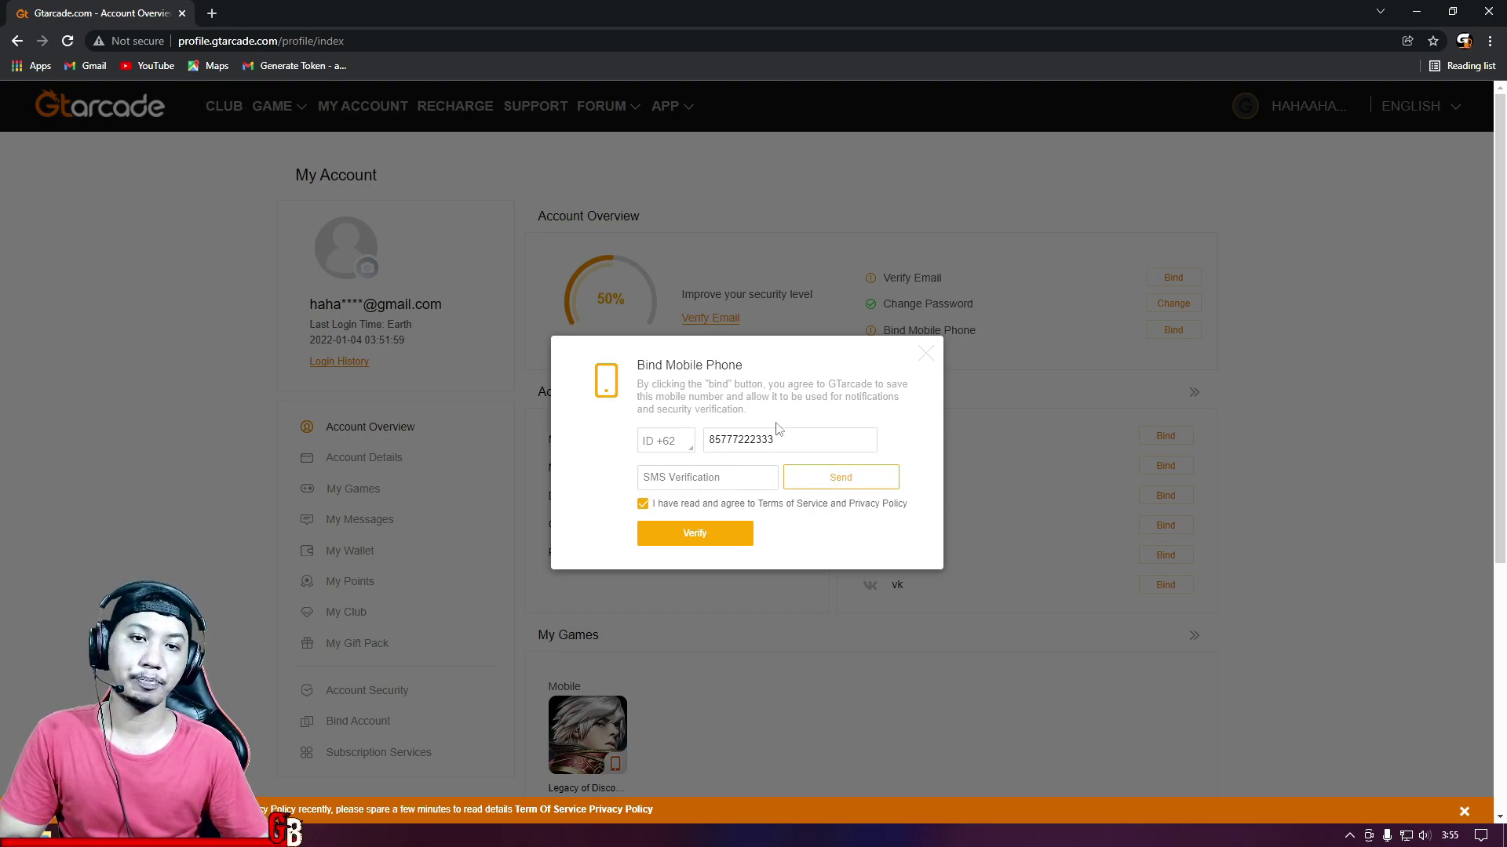
pyautogui.click(927, 355)
pyautogui.click(1191, 285)
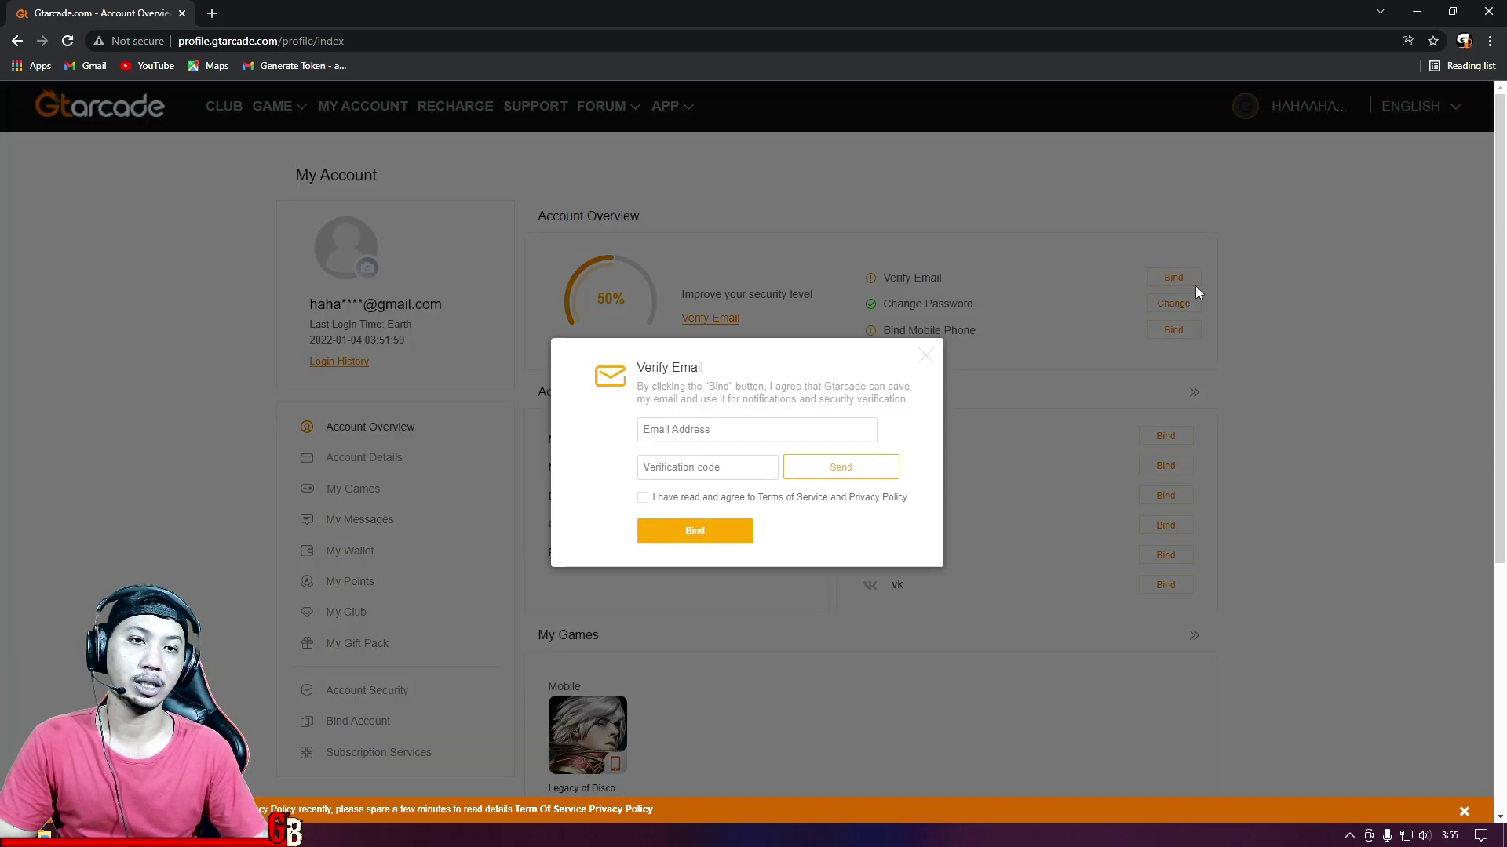